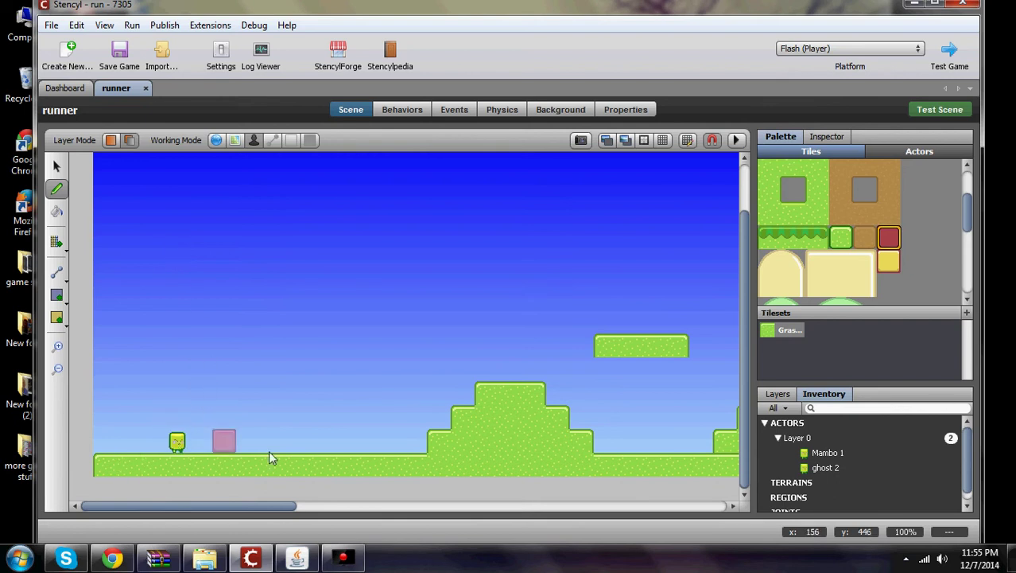
# Step: Paint extra plain grass tiles onto the runner level's ground while scrolling along the scene
pyautogui.moveTo(267, 501); pyautogui.dragTo(527, 524)
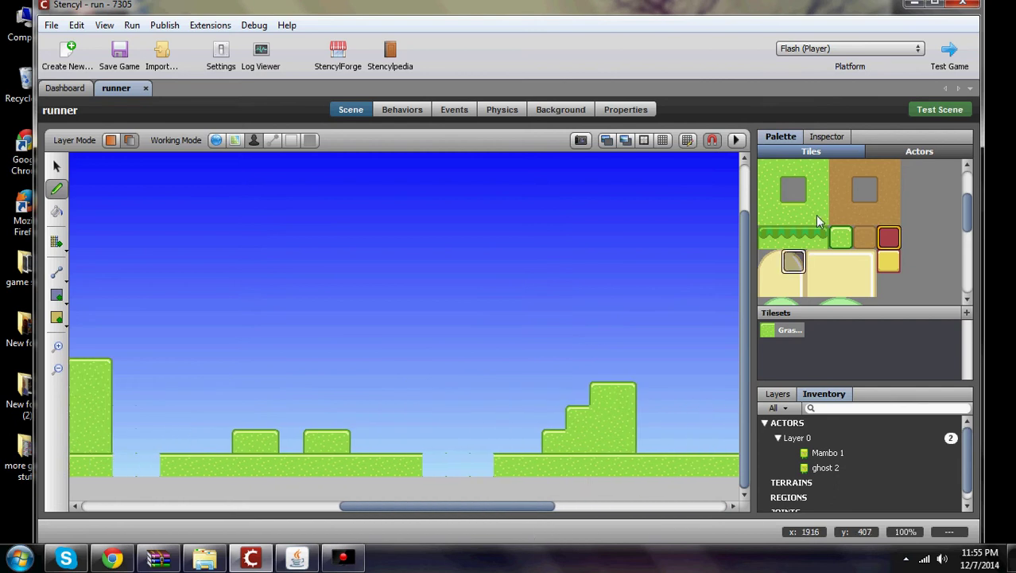
pyautogui.scroll(3, 970, 226)
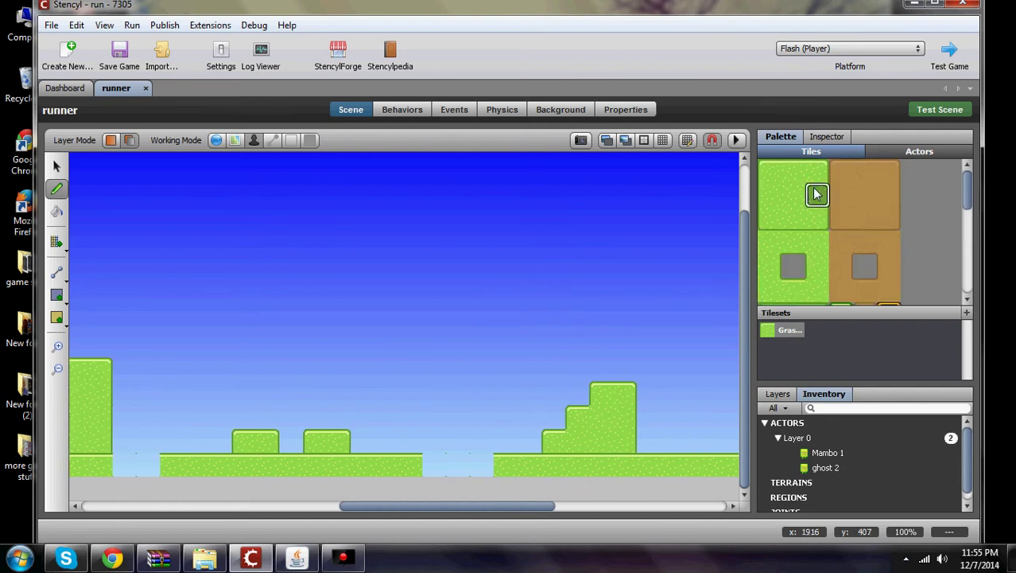
pyautogui.click(770, 172)
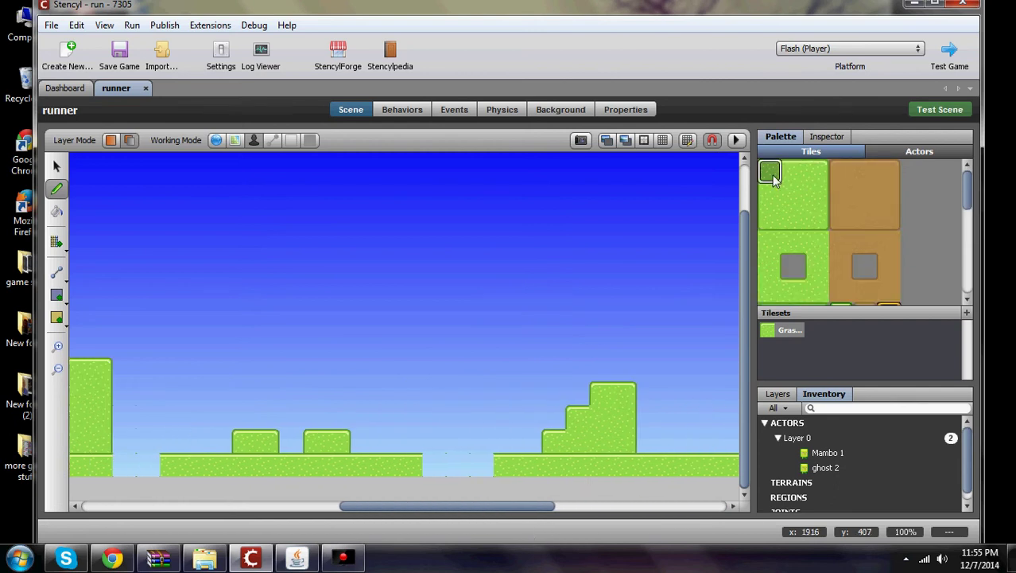
pyautogui.click(494, 461)
pyautogui.click(816, 172)
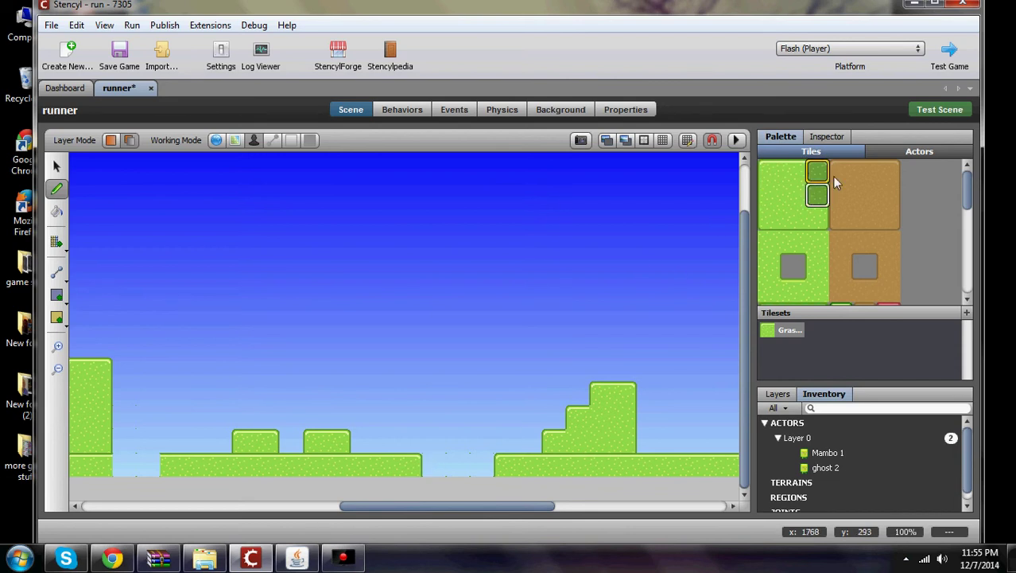
pyautogui.moveTo(529, 508); pyautogui.dragTo(469, 507)
pyautogui.click(769, 172)
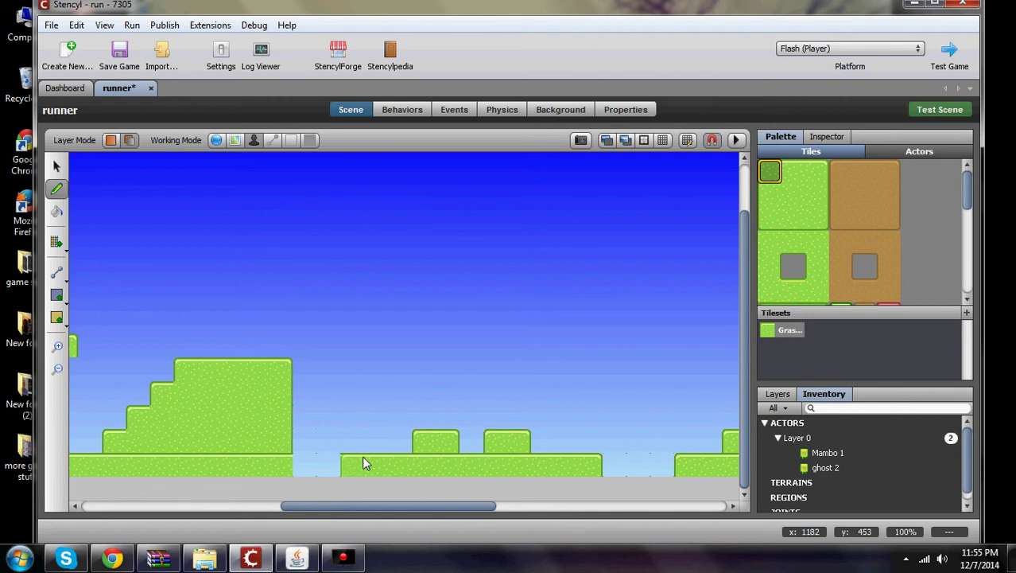
pyautogui.moveTo(402, 506); pyautogui.dragTo(202, 521)
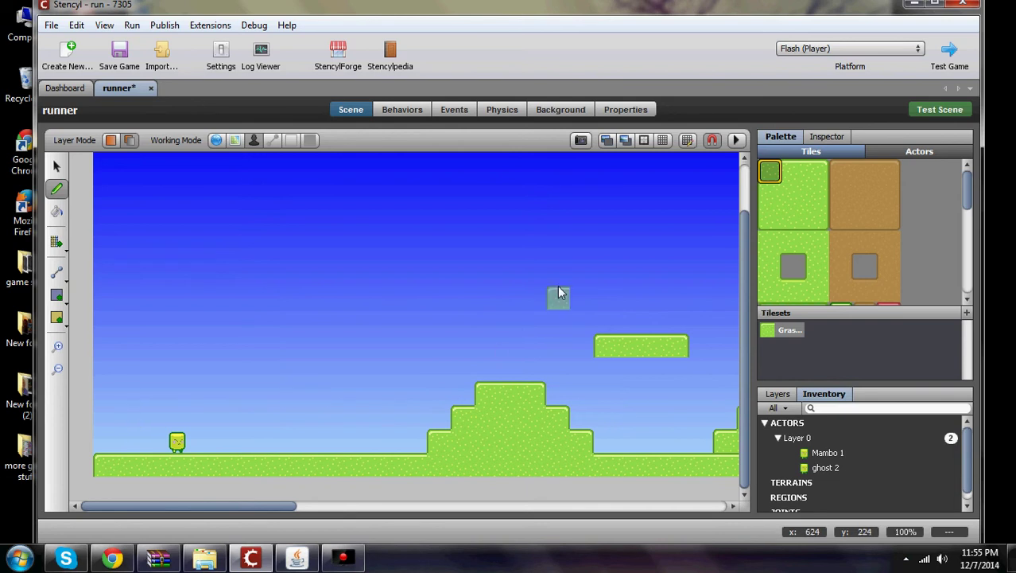
# Step: Test the scene in Flash Player, running right and jumping up the steps and platforms
pyautogui.click(940, 108)
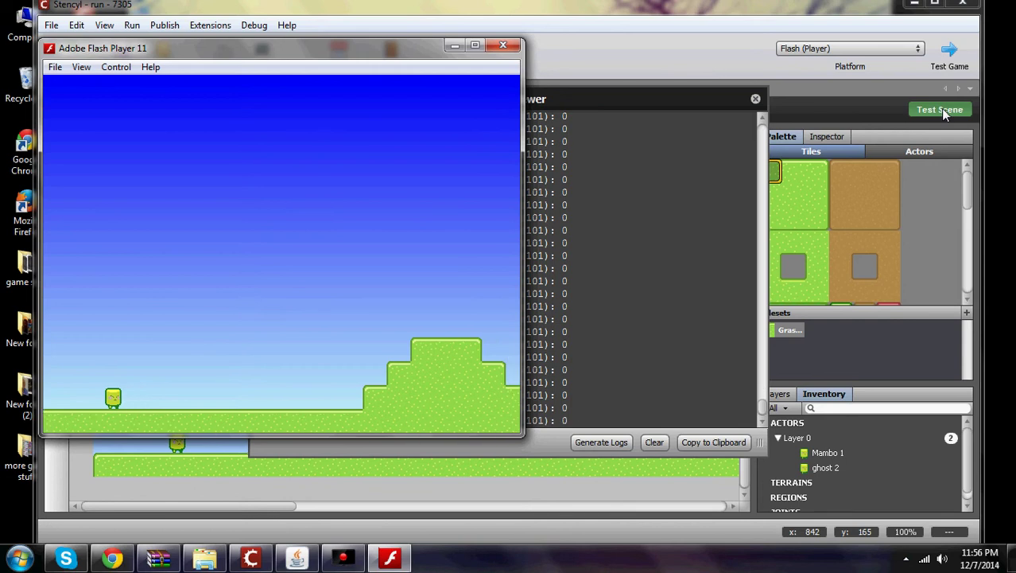
pyautogui.press('Right')
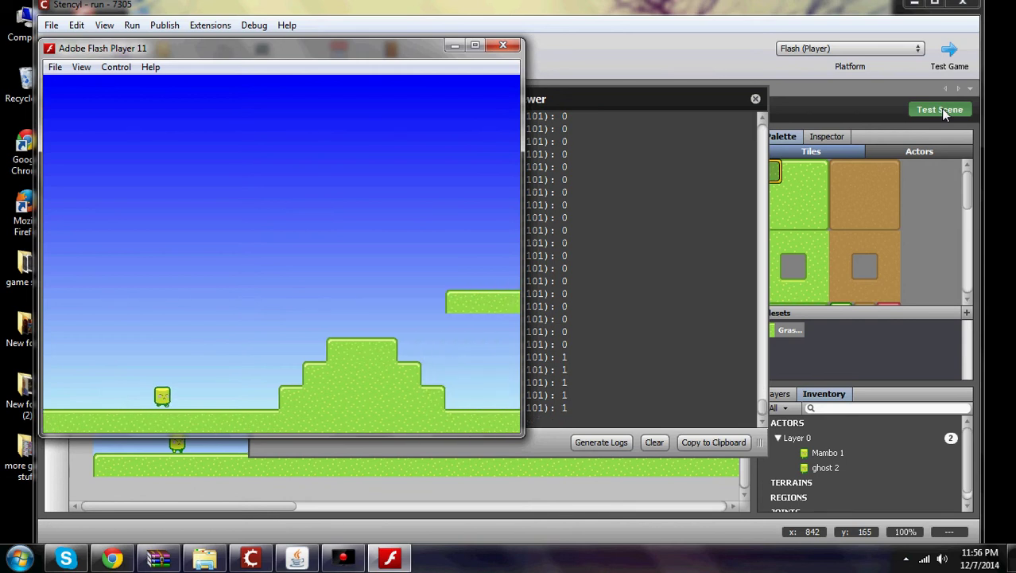
pyautogui.press('Up')
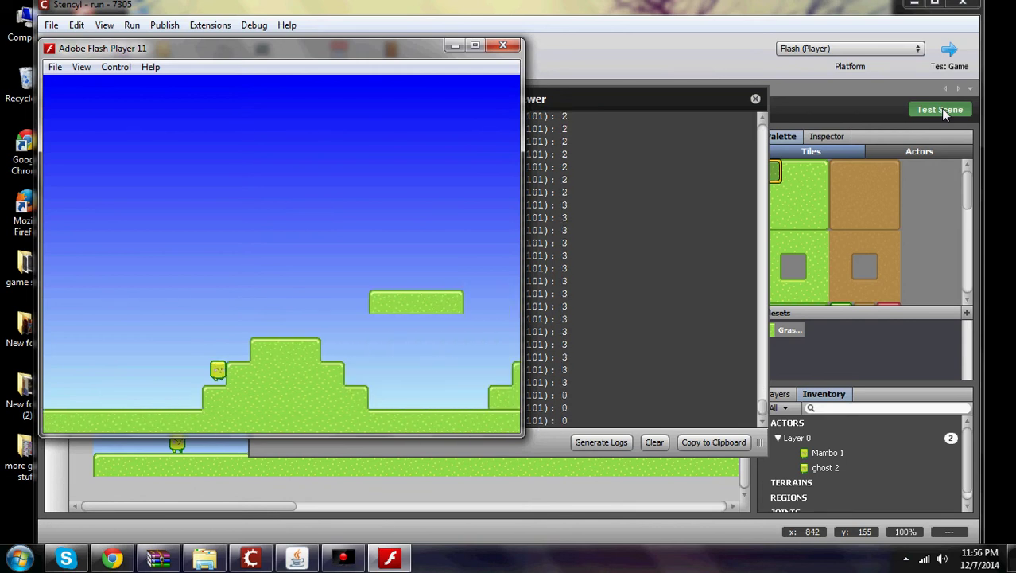
pyautogui.press('Up')
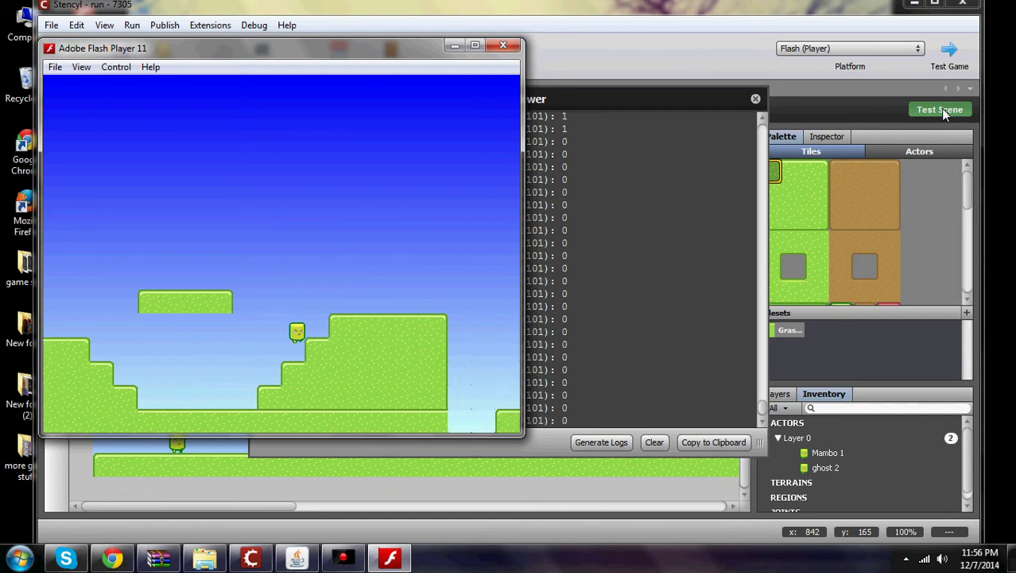
pyautogui.press('Up')
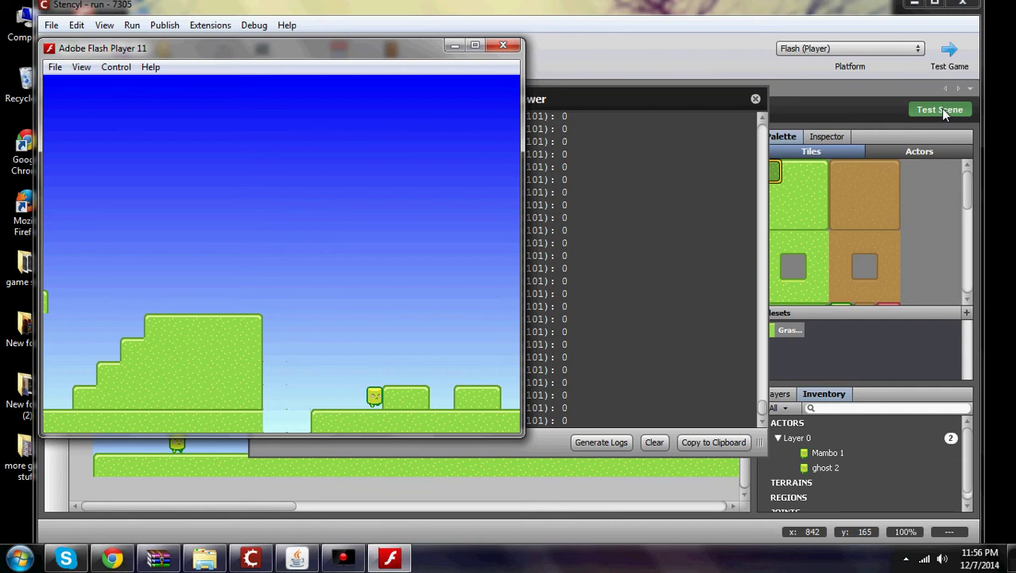
pyautogui.press('Up')
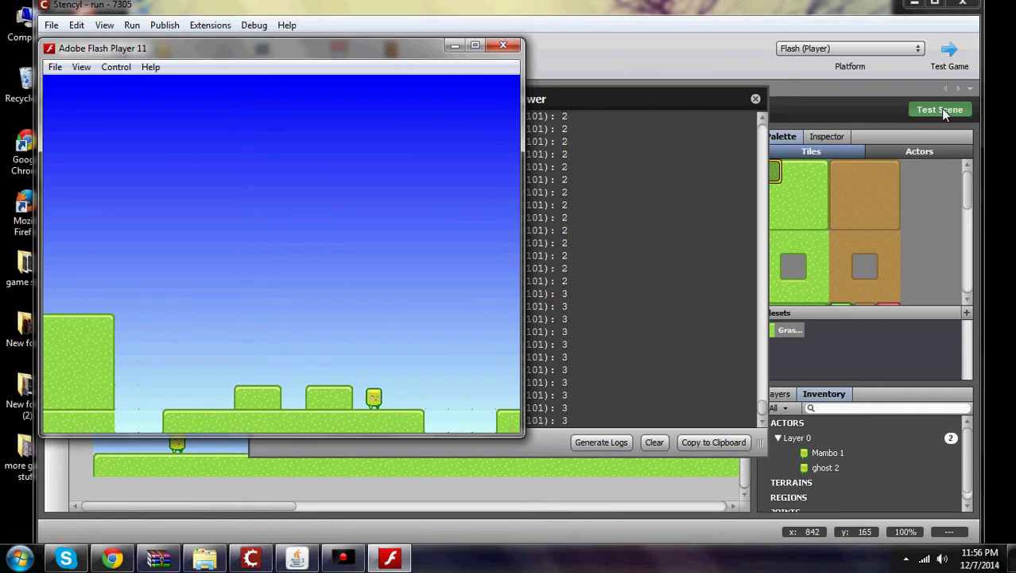
pyautogui.press('Up')
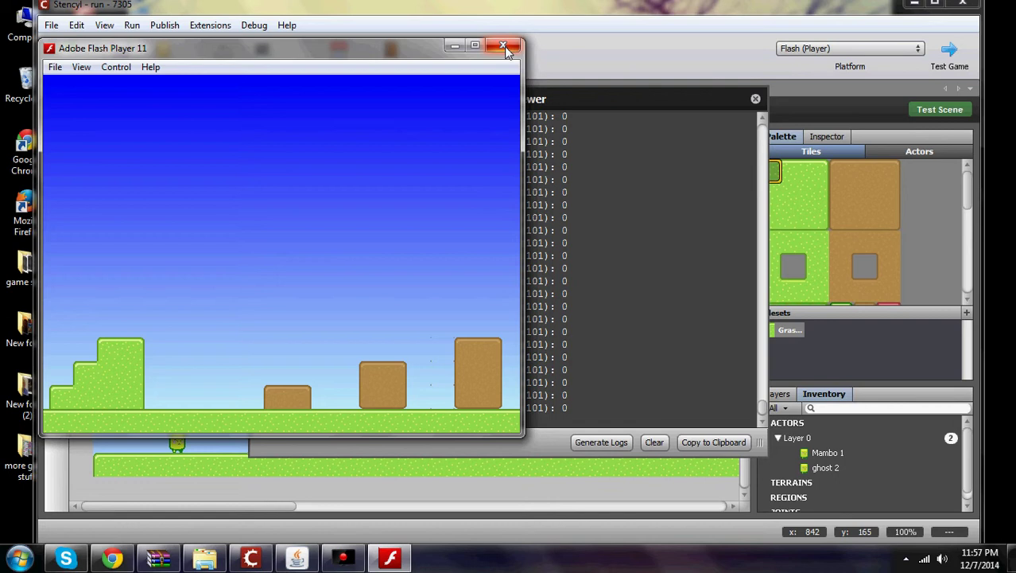
# Step: Close the Flash Player test window and the Log Viewer
pyautogui.click(504, 46)
pyautogui.click(755, 99)
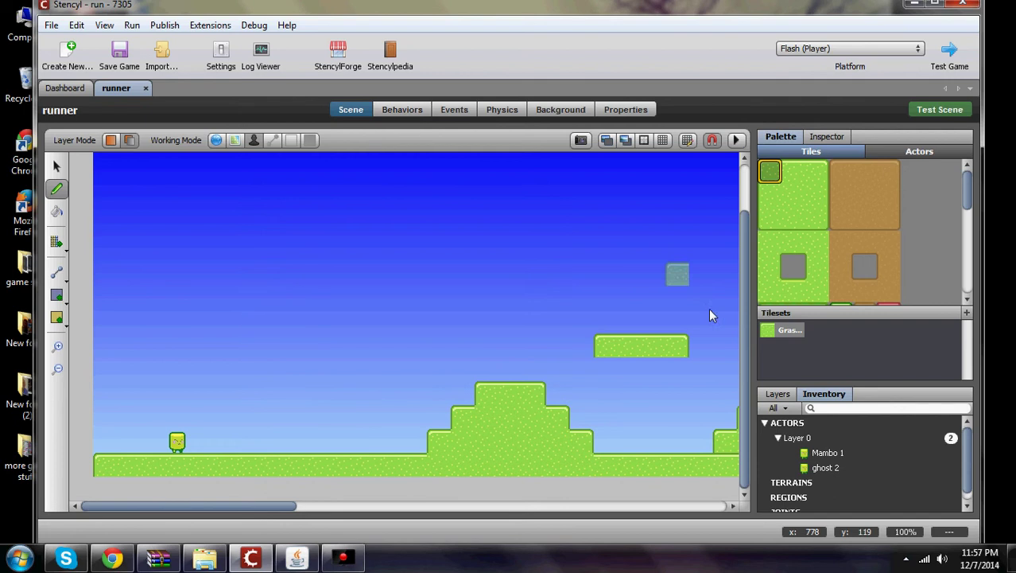
# Step: Open the ghost actor type from Actor Types and make Idle (R) its default animation
pyautogui.click(67, 89)
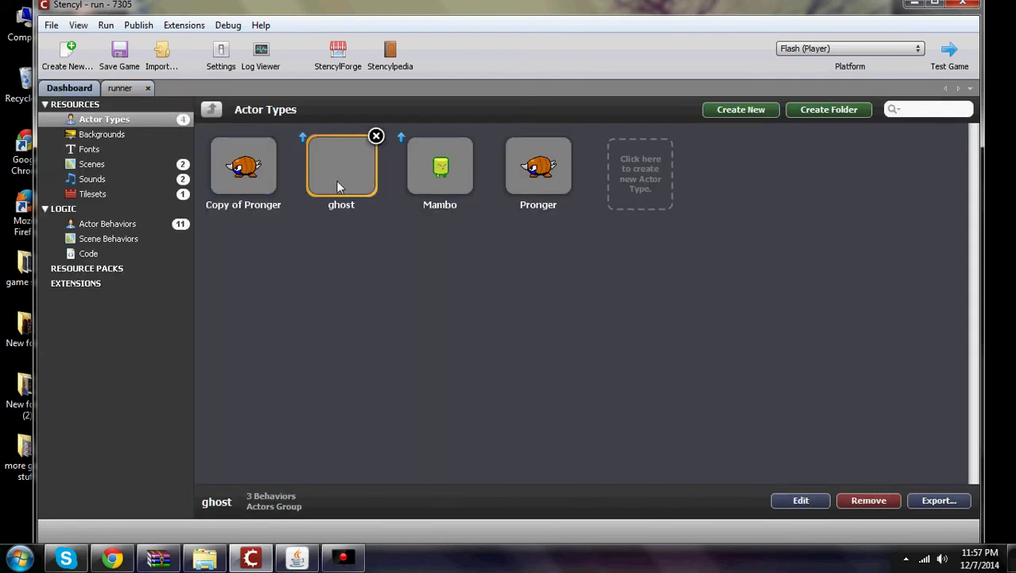
pyautogui.doubleClick(359, 175)
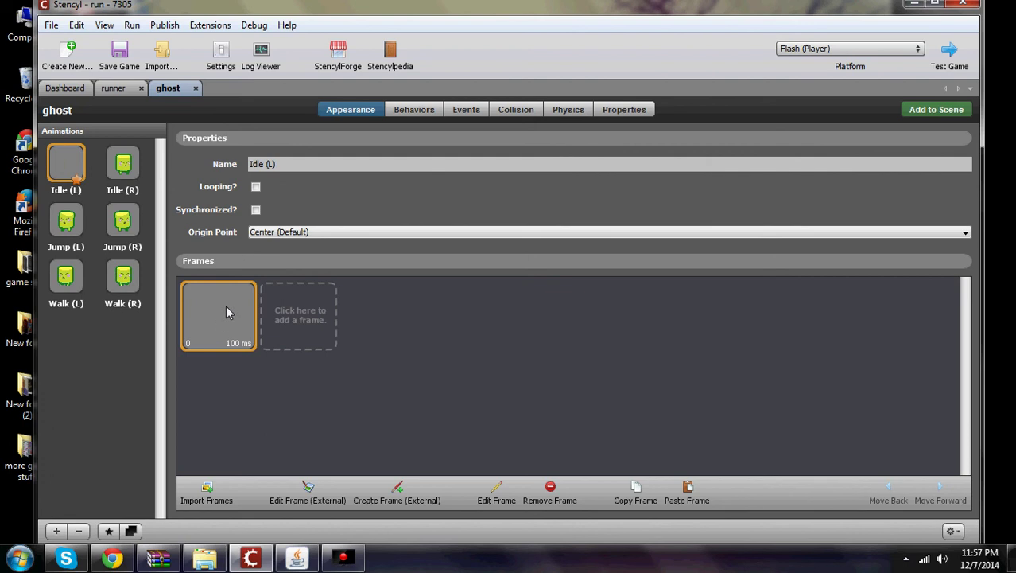
pyautogui.click(123, 164)
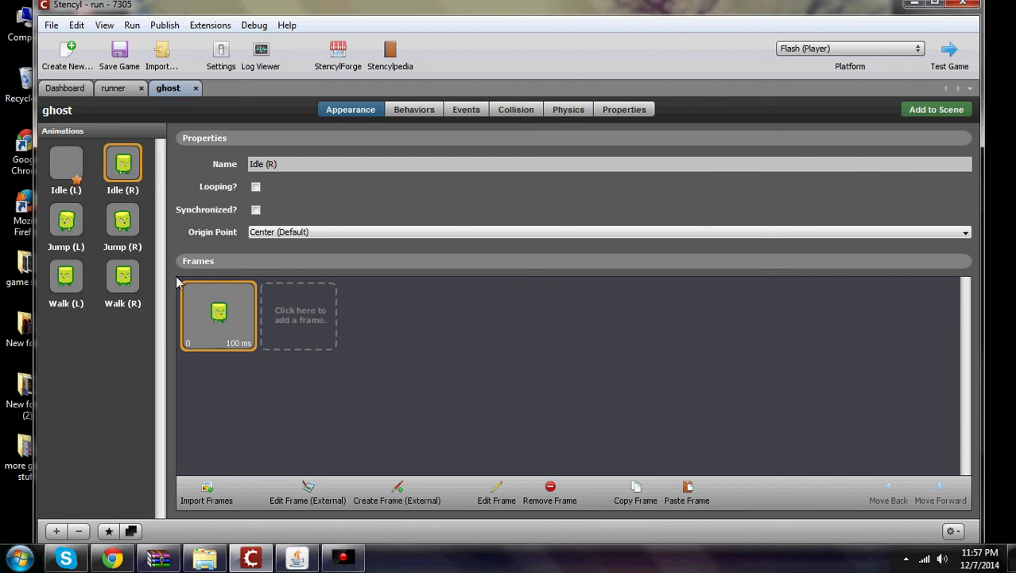
pyautogui.click(110, 530)
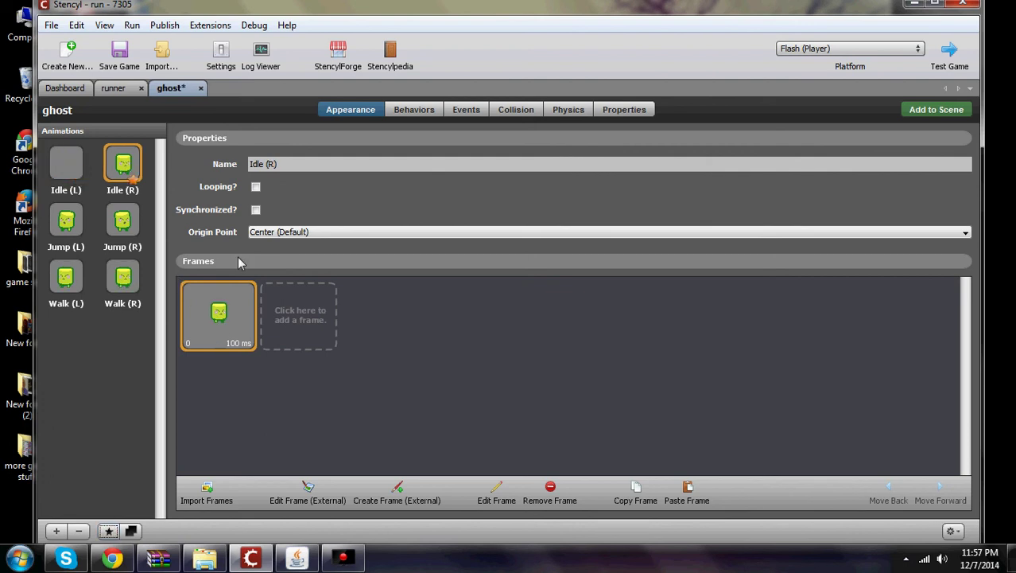
# Step: Return to the runner scene, where the ghost now appears above Mambo
pyautogui.click(115, 89)
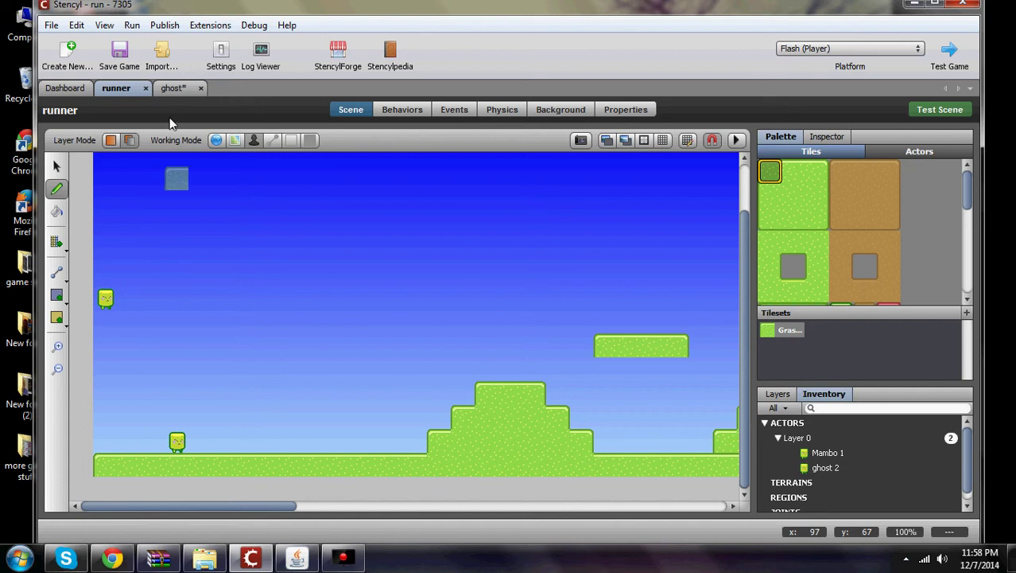
# Step: Check the ghost's Idle (L) animation, then glance back at the runner scene
pyautogui.click(170, 88)
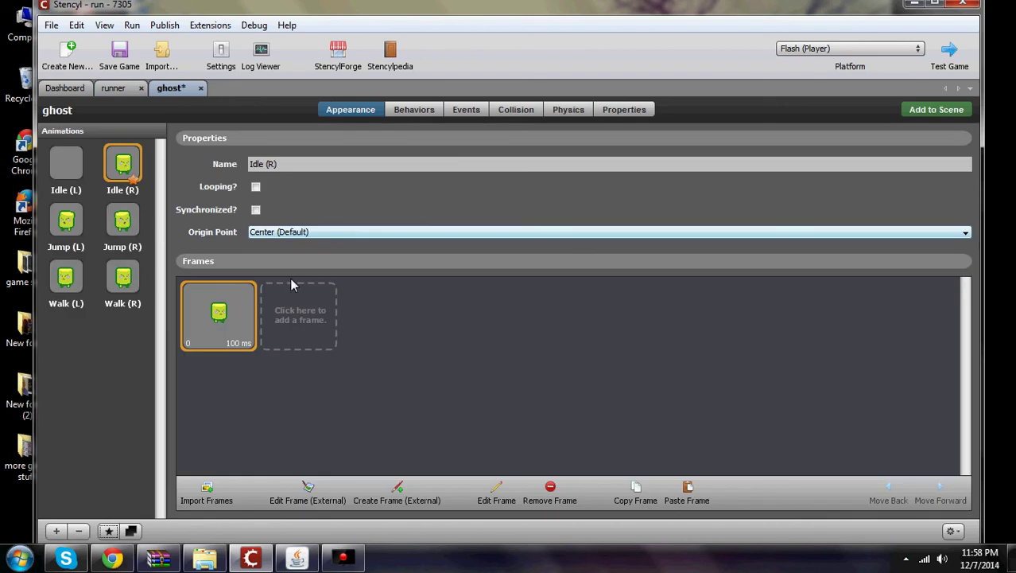
pyautogui.click(69, 164)
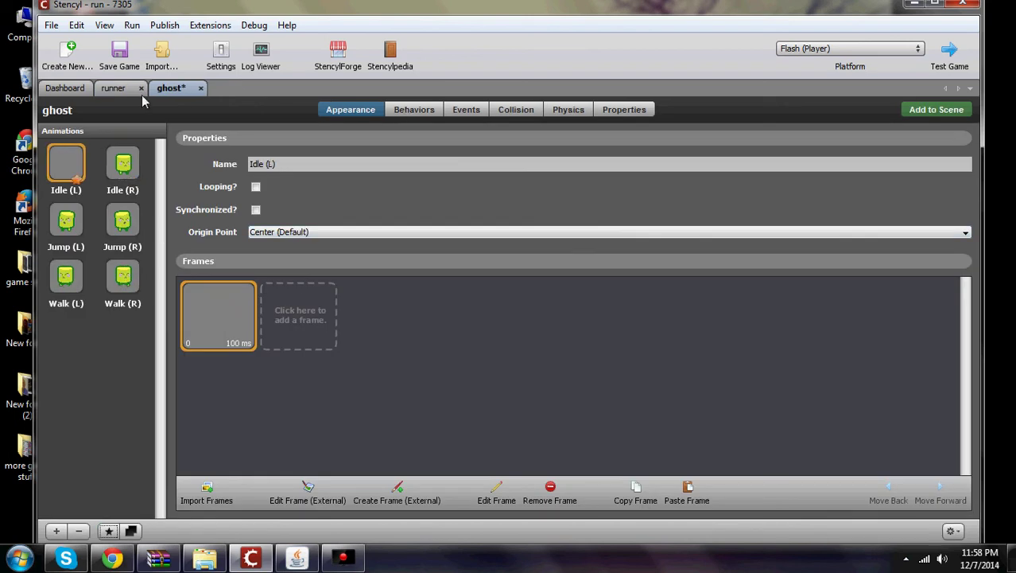
pyautogui.click(113, 88)
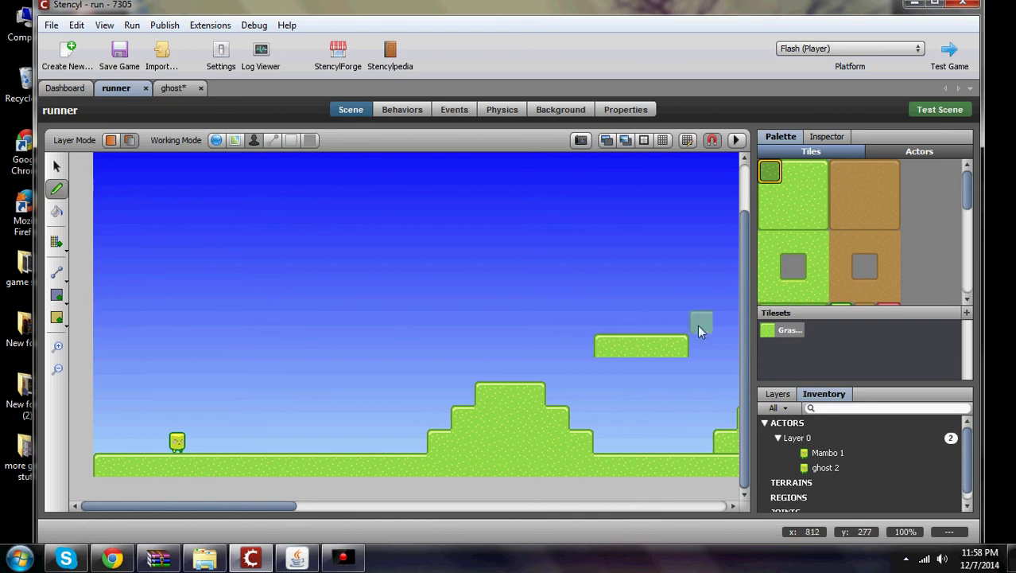
# Step: Review the ghost's Camera Follow, Cannot Exit Screen and Starting Velocity (speed 7.5) behaviors
pyautogui.click(175, 88)
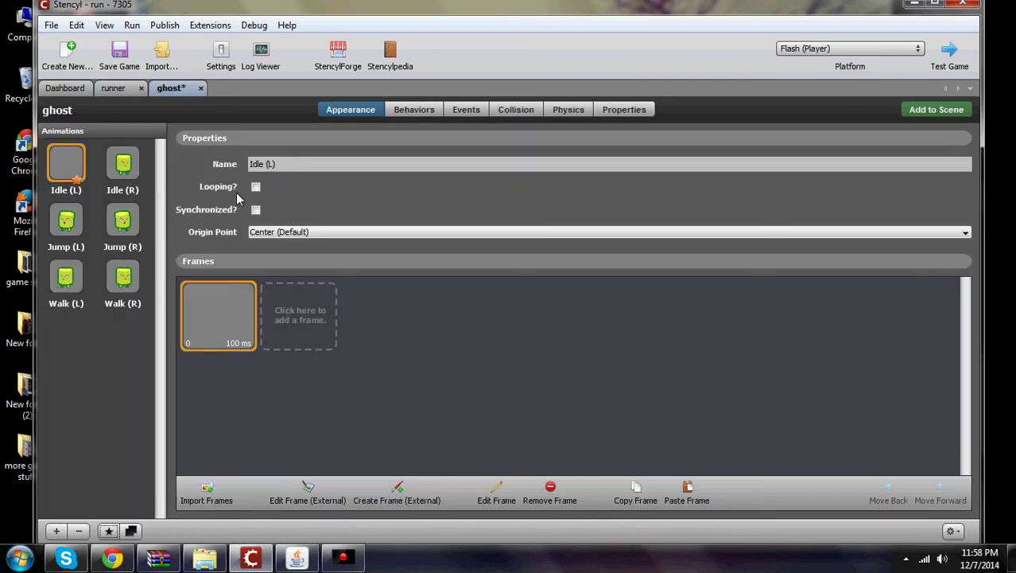
pyautogui.click(411, 112)
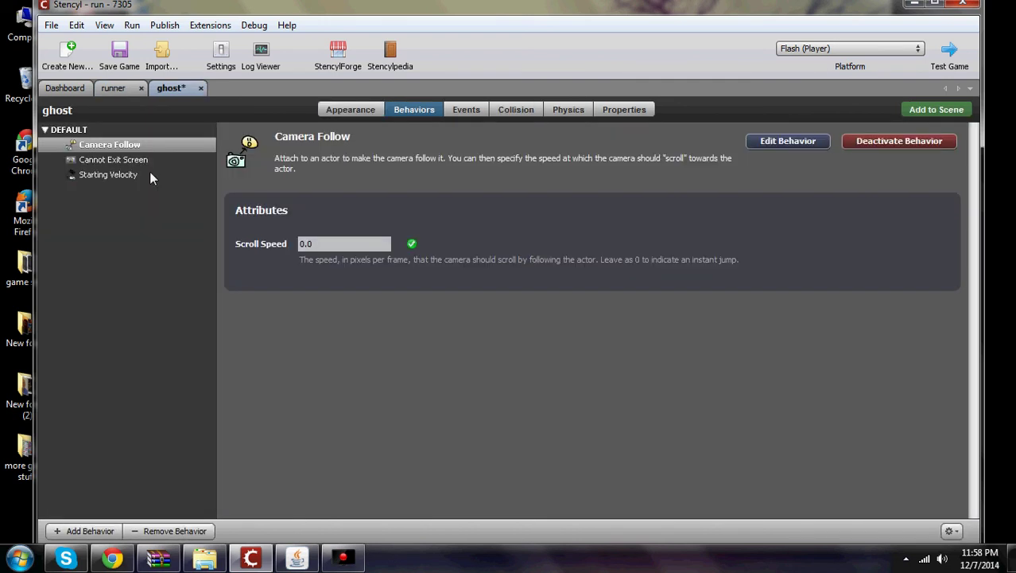
pyautogui.click(109, 160)
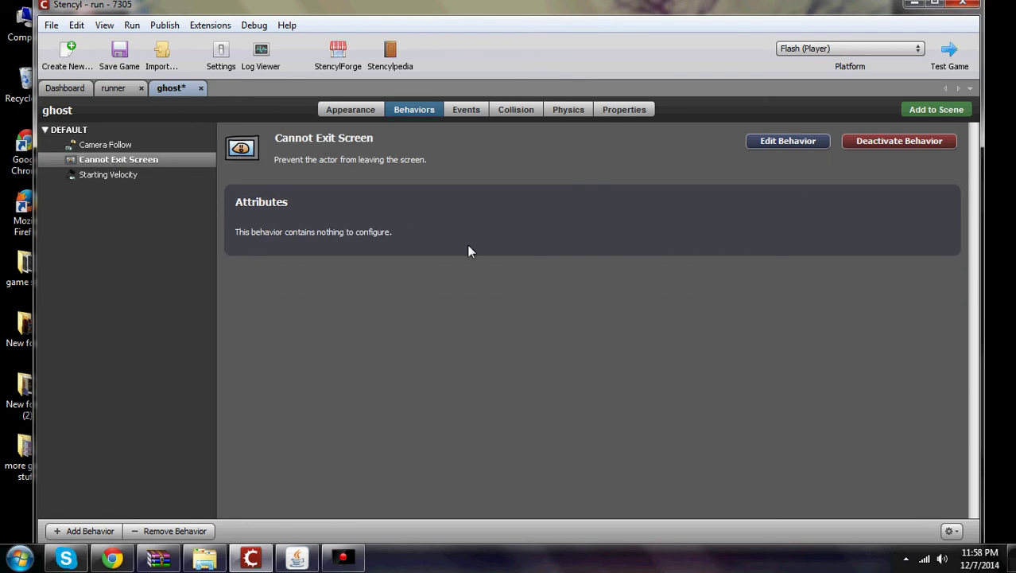
pyautogui.click(89, 176)
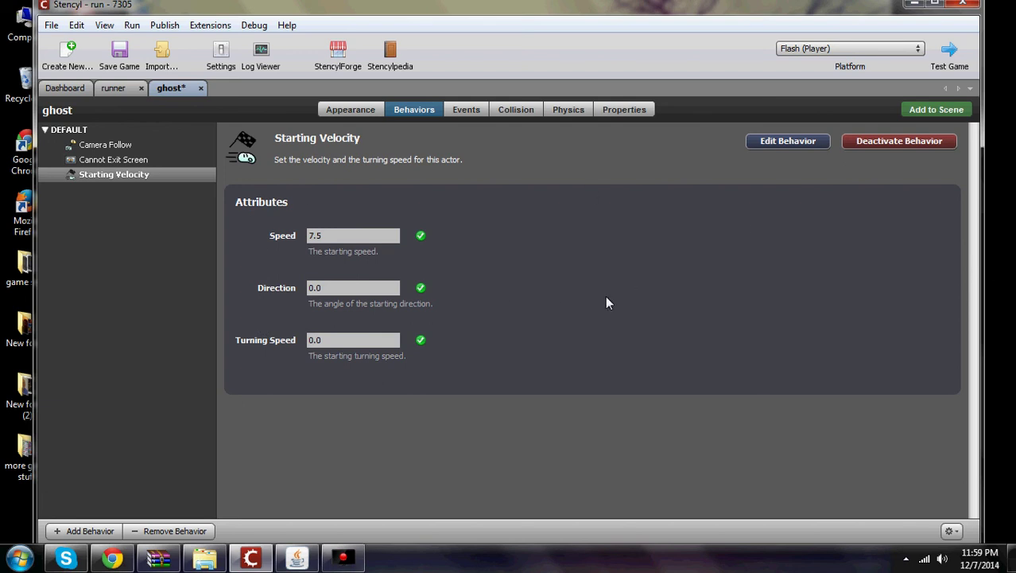
pyautogui.click(114, 87)
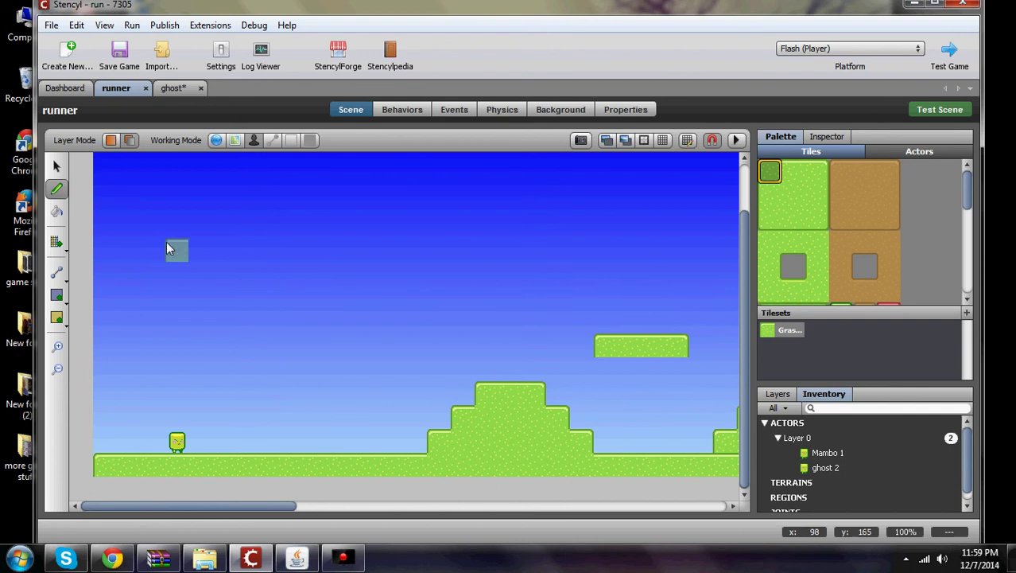
# Step: Scroll the runner scene to its right end with the brown and red blocks
pyautogui.click(172, 88)
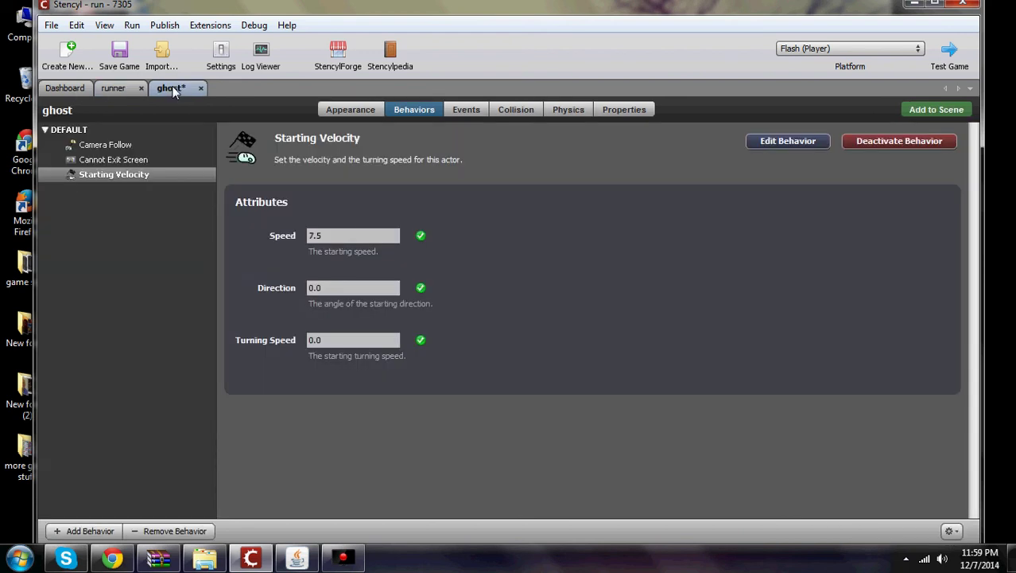
pyautogui.click(116, 88)
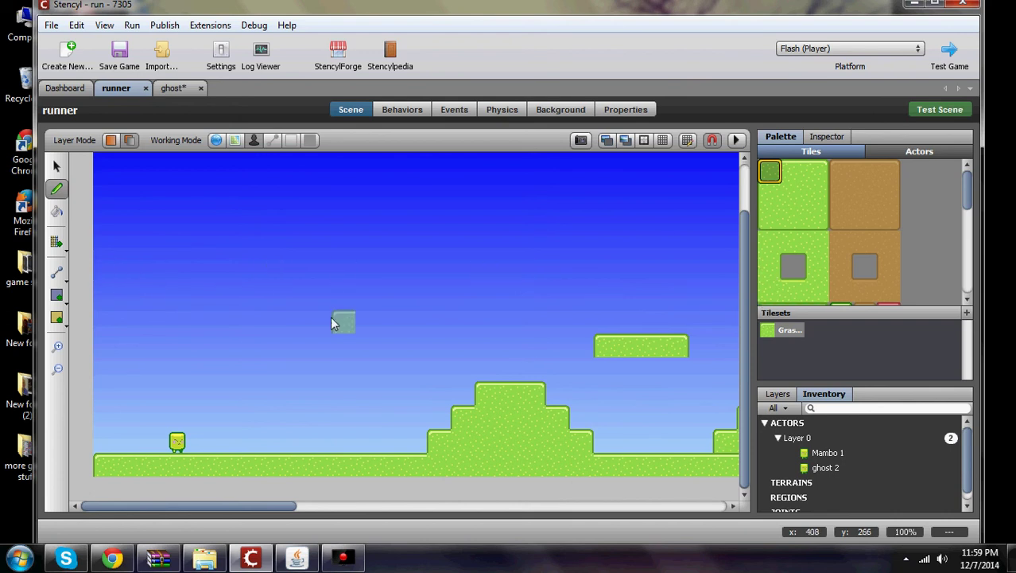
pyautogui.moveTo(250, 506); pyautogui.dragTo(756, 503)
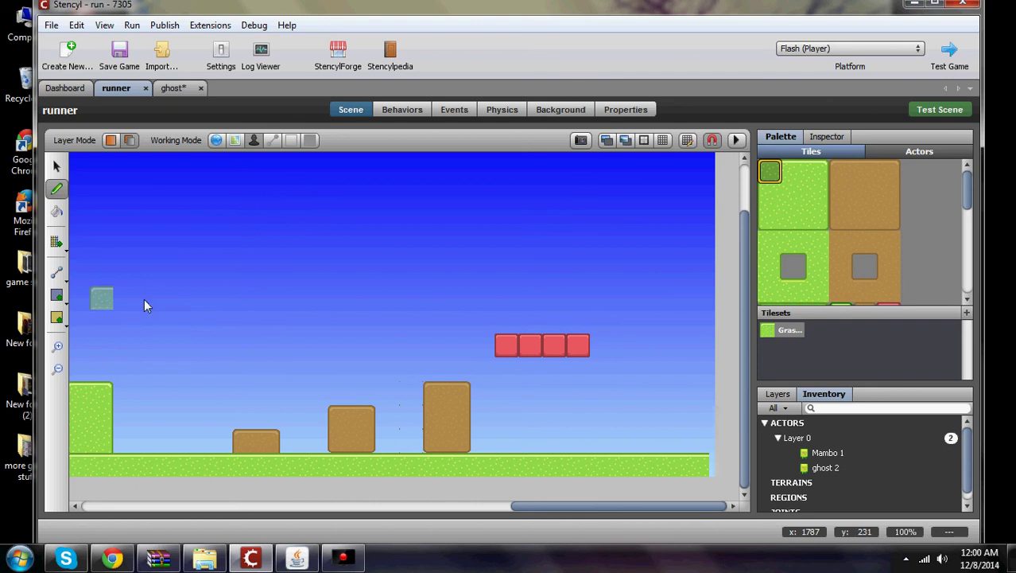
# Step: Scroll the runner scene back to its left end where the player stands
pyautogui.moveTo(552, 506); pyautogui.dragTo(92, 507)
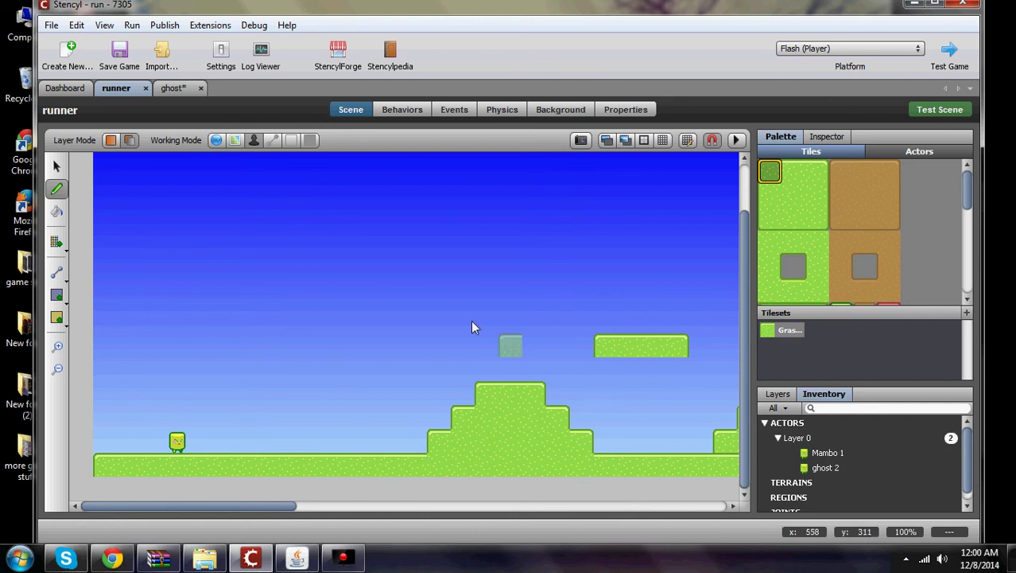
# Step: Show the ghost actor's small box collision shape for Idle (L)
pyautogui.click(174, 88)
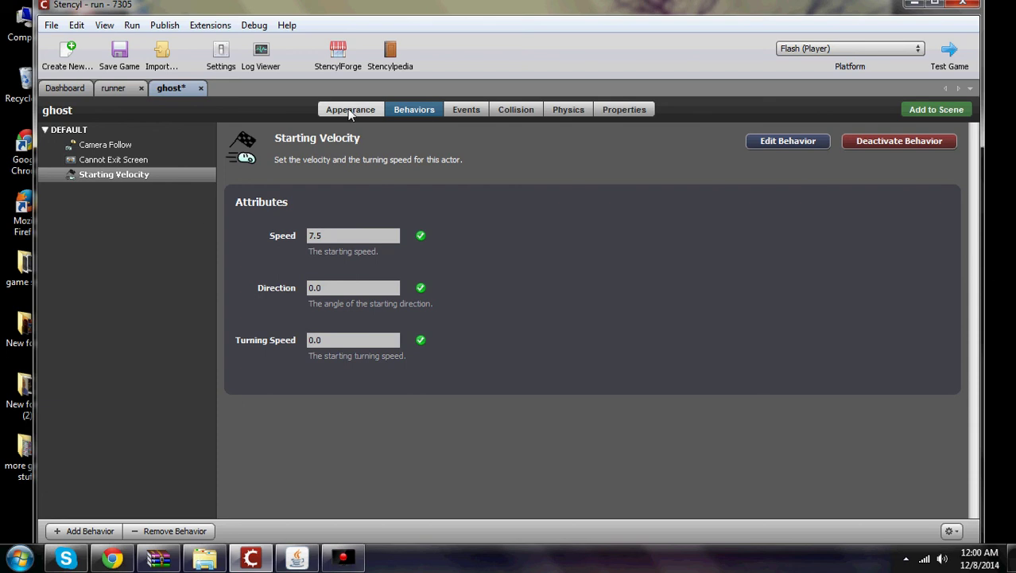
pyautogui.click(515, 109)
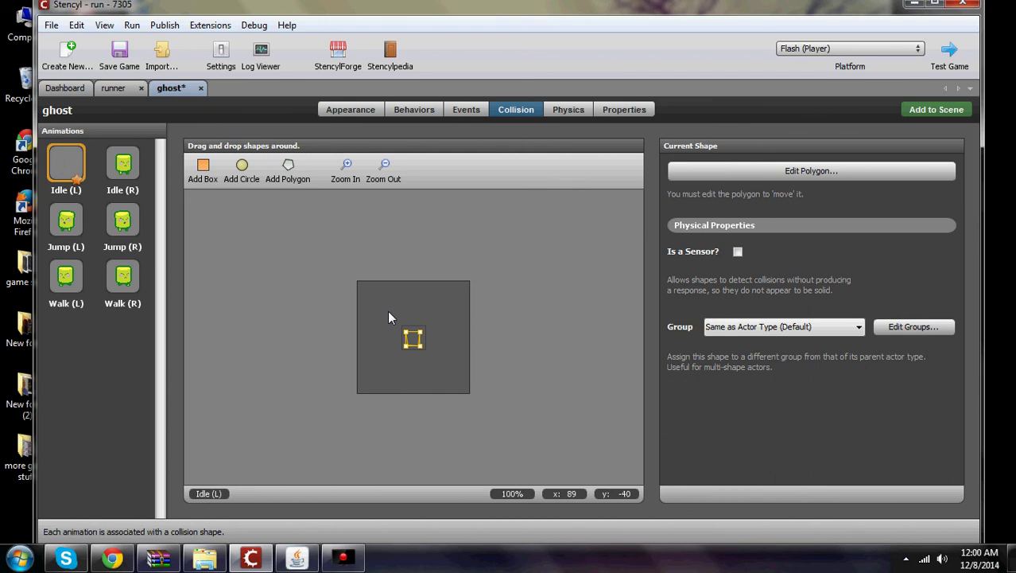
# Step: Change the ghost actor's Group property from Actors to Doodads
pyautogui.click(624, 111)
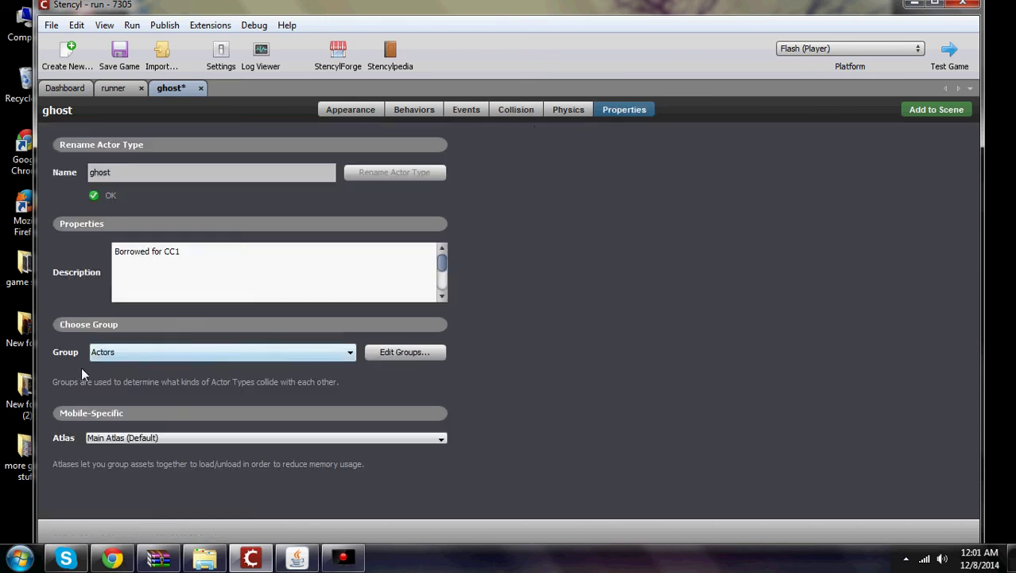
pyautogui.click(165, 352)
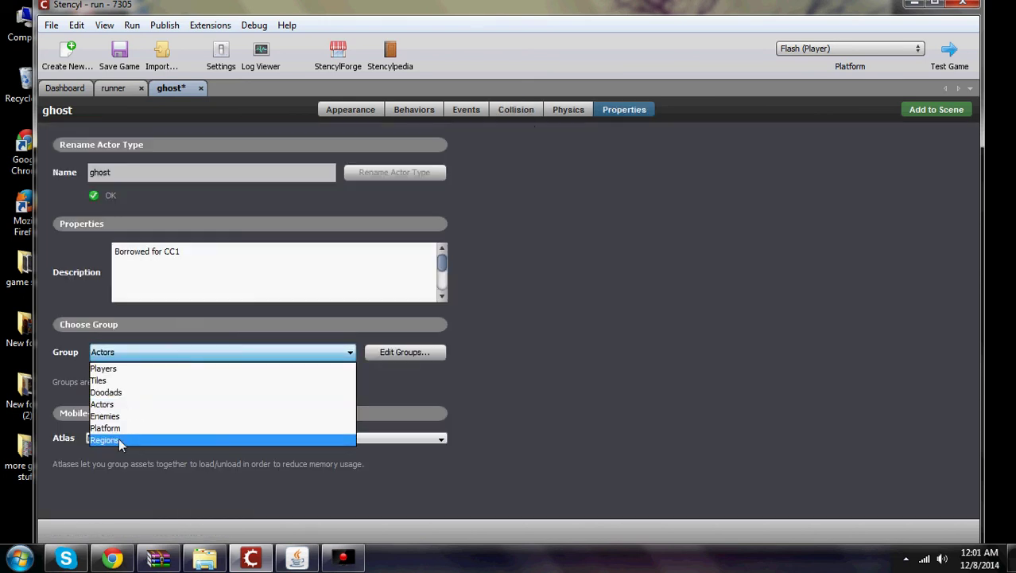
pyautogui.click(115, 393)
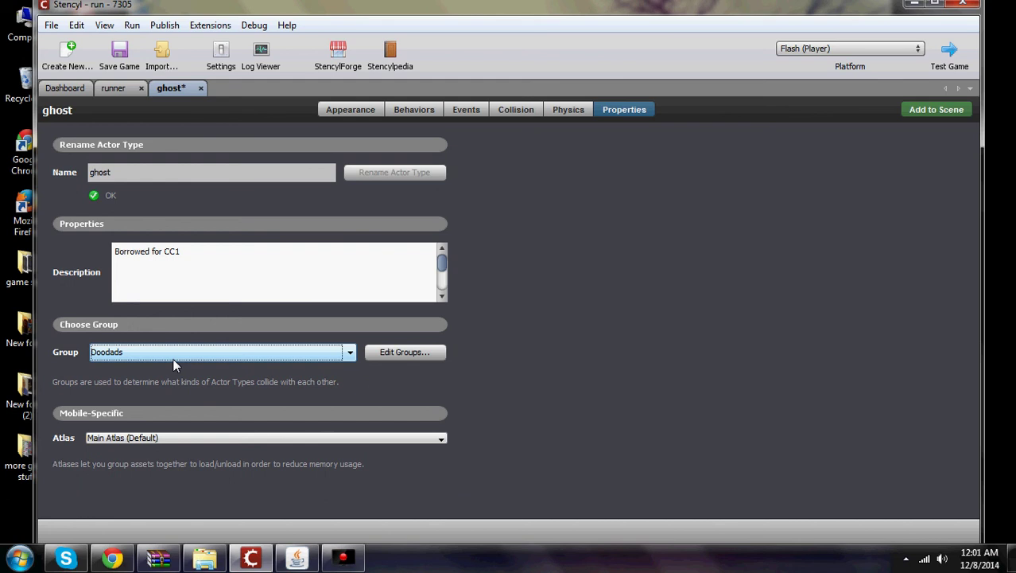
pyautogui.click(409, 352)
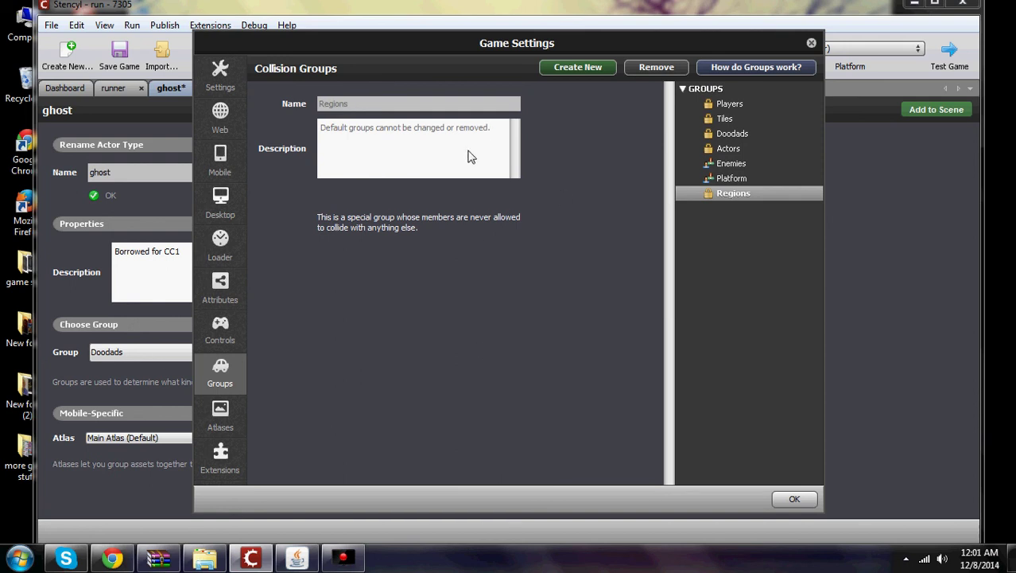
pyautogui.click(811, 45)
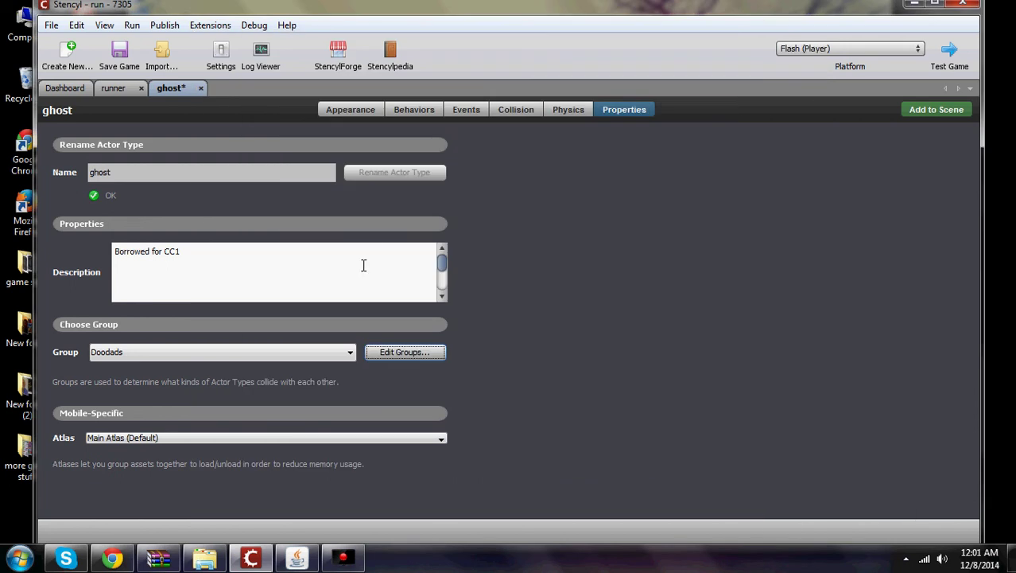